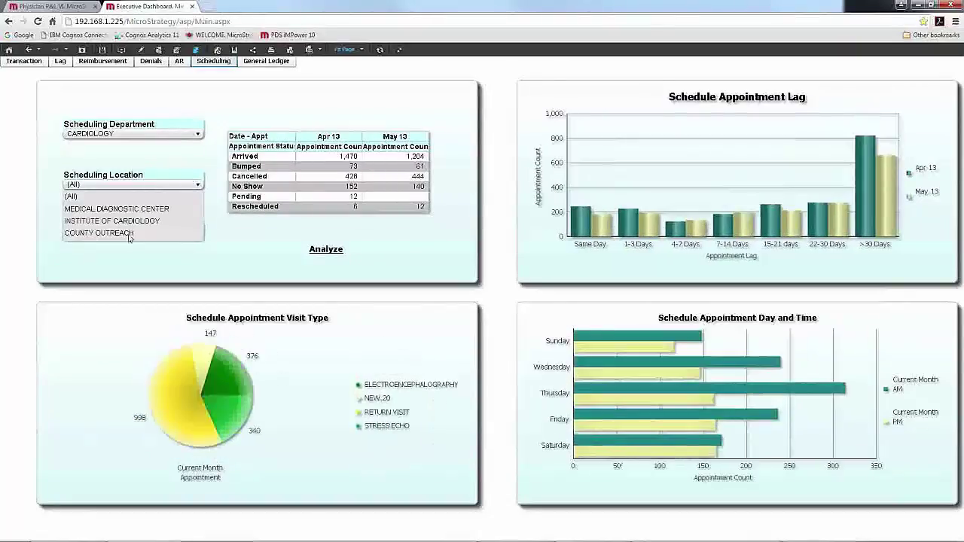
# Step: Filter the scheduling dashboard to the COUNTY OUTREACH location
pyautogui.click(136, 184)
pyautogui.click(135, 184)
pyautogui.click(106, 231)
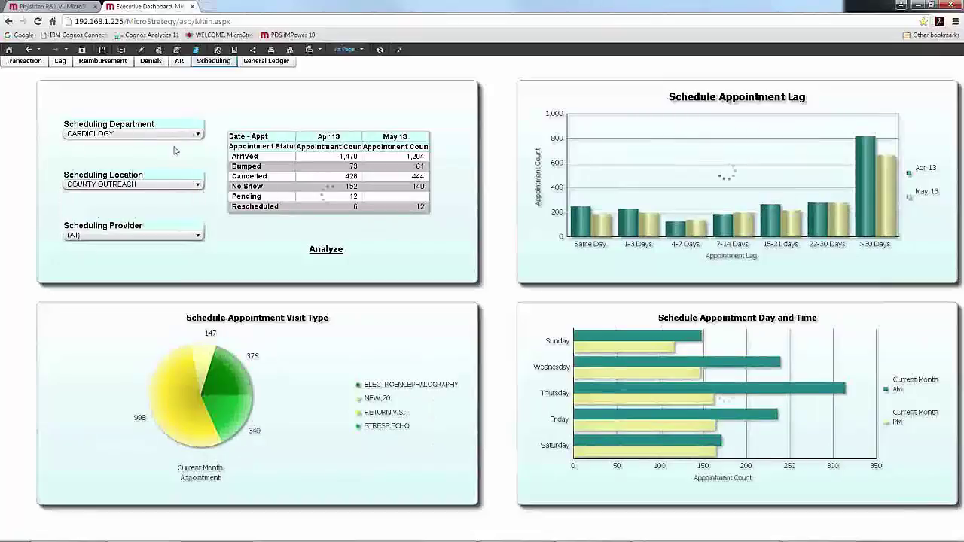
# Step: Reset the scheduling location to (All) and view the available scheduling providers without choosing one
pyautogui.click(149, 185)
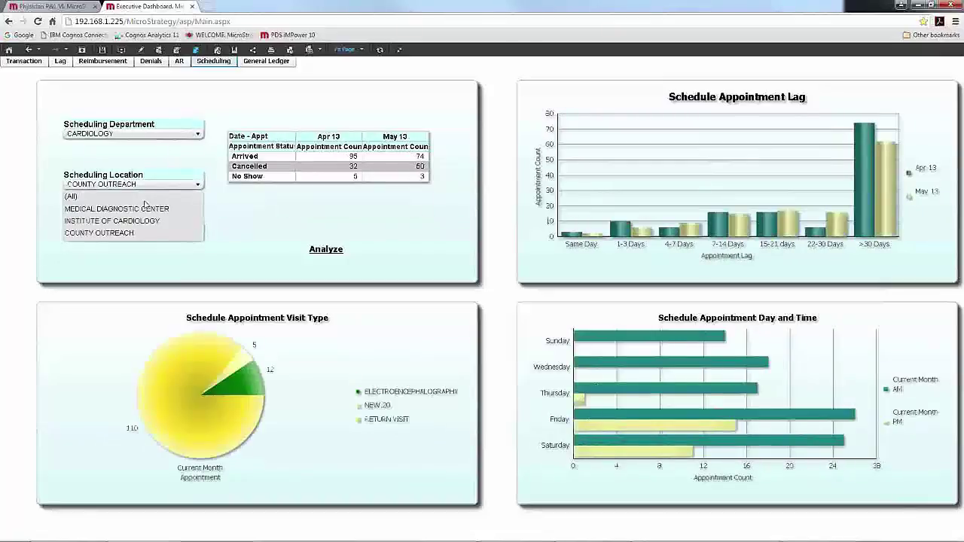
pyautogui.click(145, 197)
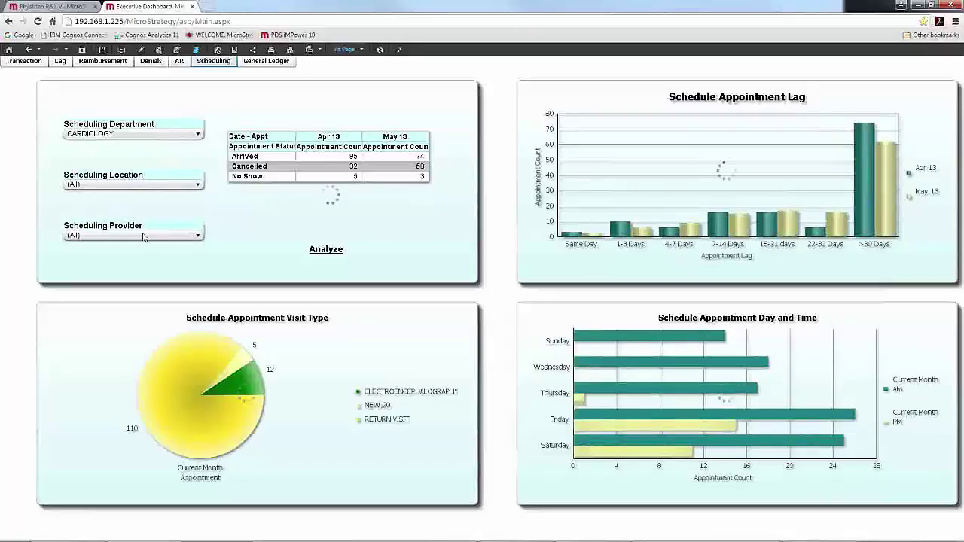
pyautogui.click(144, 236)
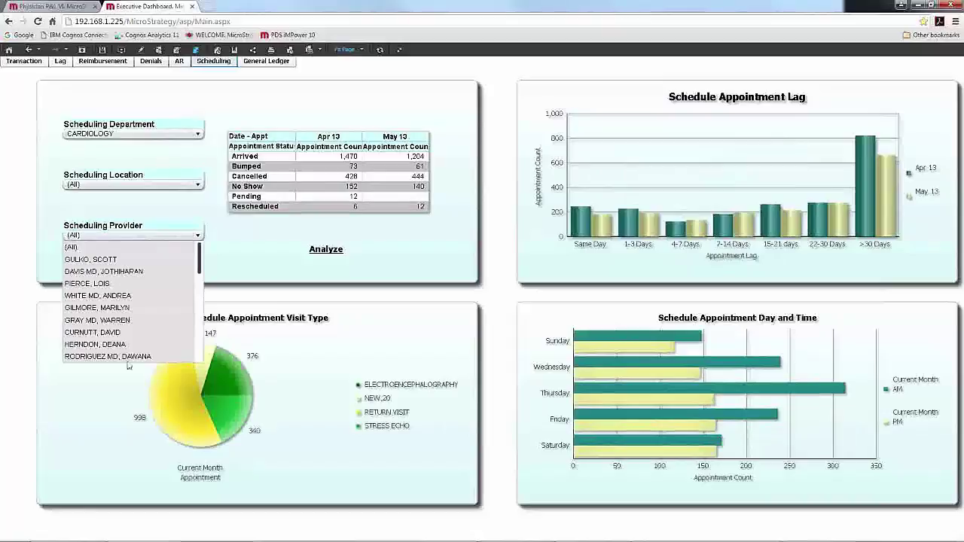
pyautogui.click(150, 167)
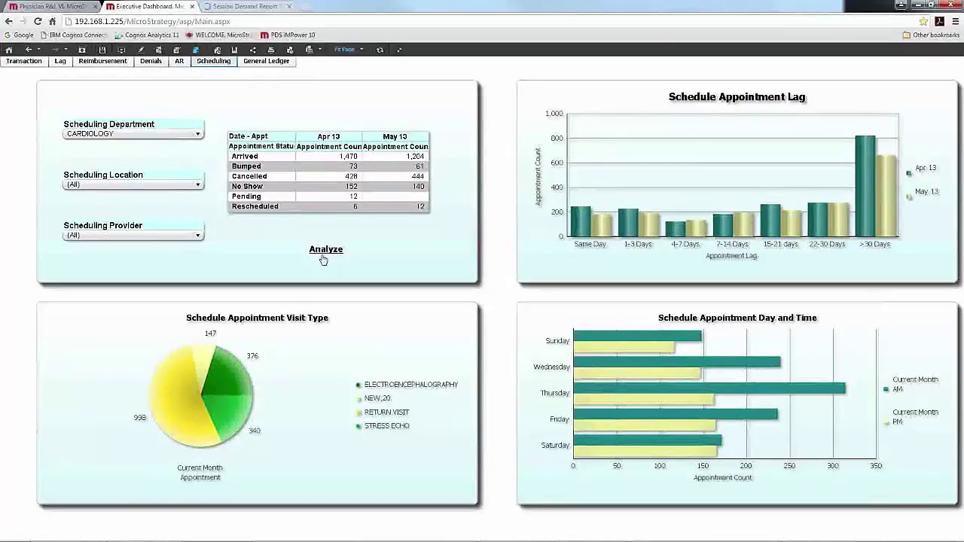
# Step: Open Session Demand Report #2 and pivot Sched Department from page-by into the grid rows before the appointment day of week
pyautogui.click(294, 6)
pyautogui.click(294, 6)
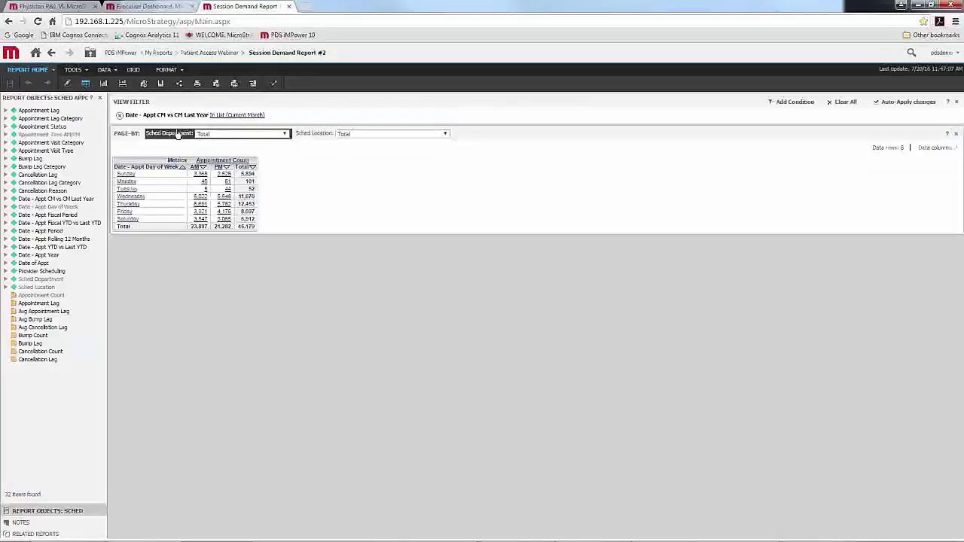
pyautogui.moveTo(177, 133); pyautogui.dragTo(119, 189)
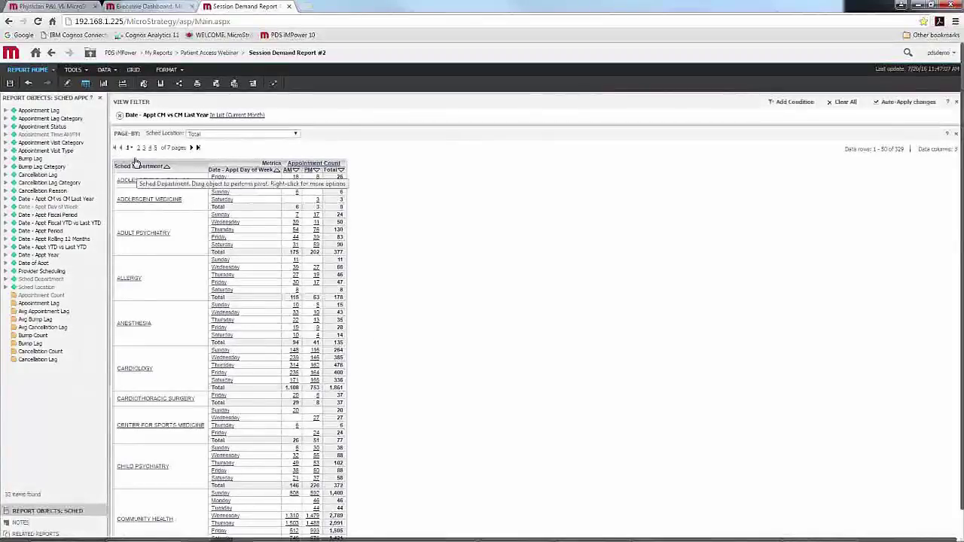
pyautogui.click(218, 134)
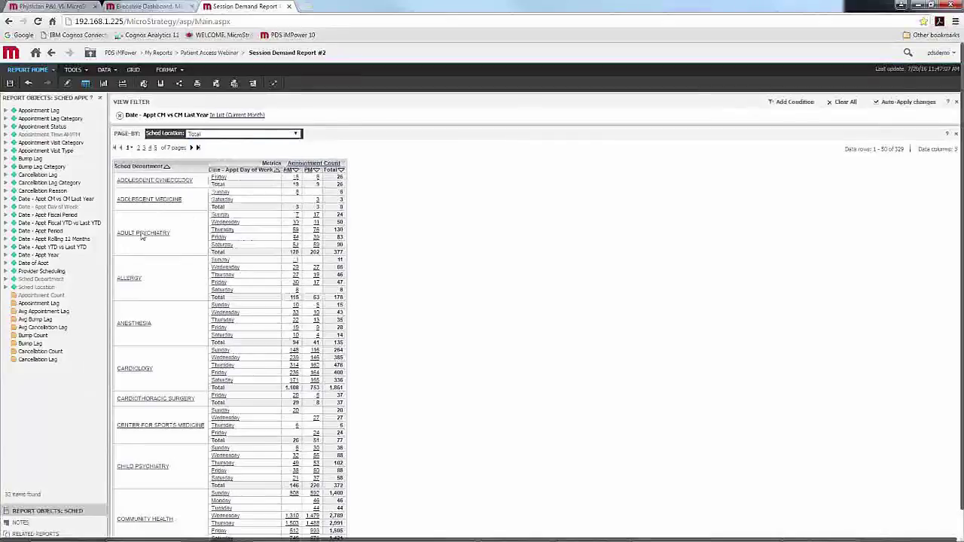
# Step: Filter the report on the CARDIOLOGY department and display the result as a graph
pyautogui.rightClick(136, 369)
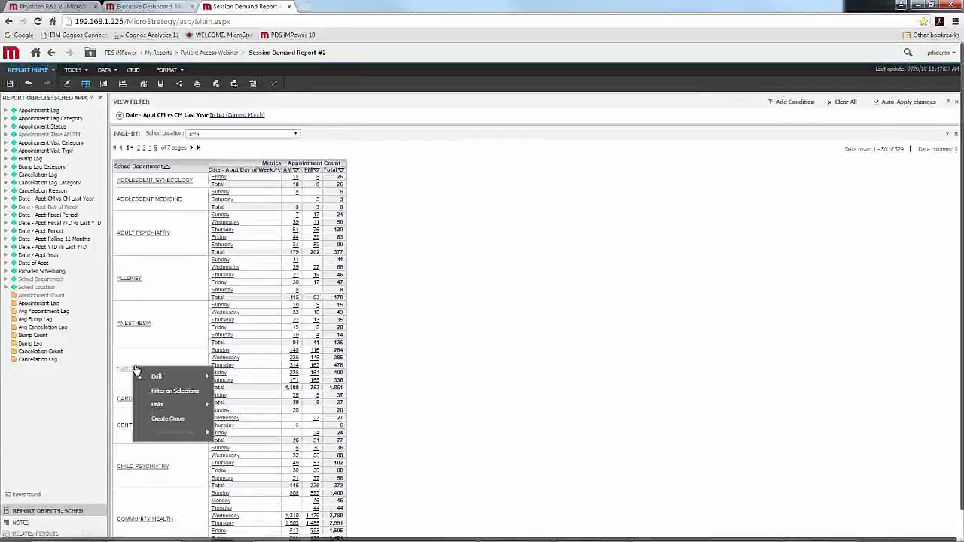
pyautogui.click(186, 392)
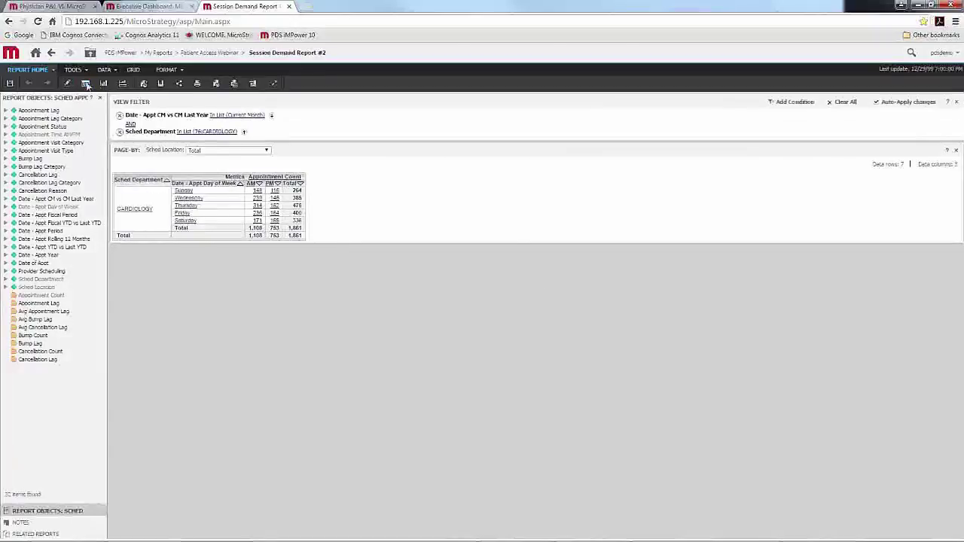
pyautogui.click(86, 83)
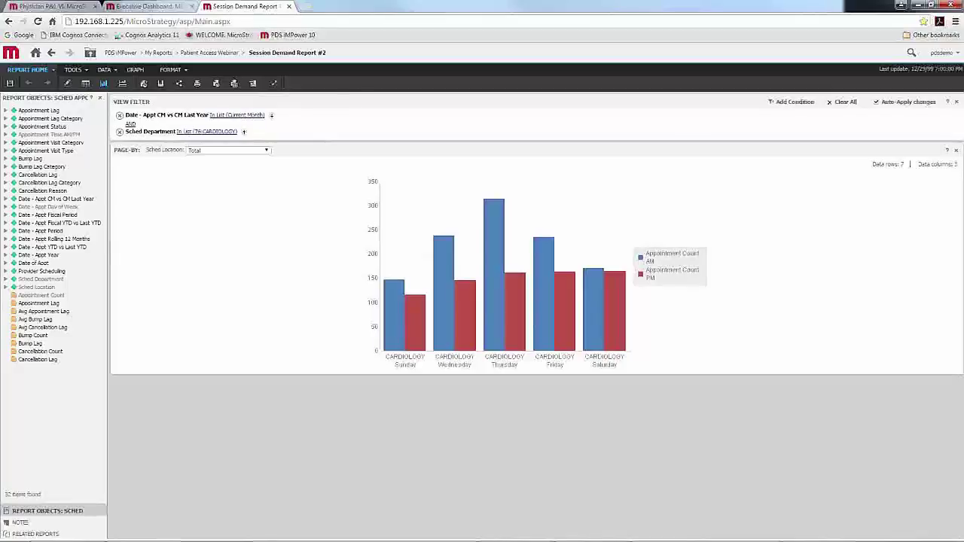
# Step: Switch to the Patient Access Indicators Dashboard workbook in Excel and examine its appointment statistics, weekday scheduling patterns, session demand and lower charts
pyautogui.hotkey('alt', 'Tab')
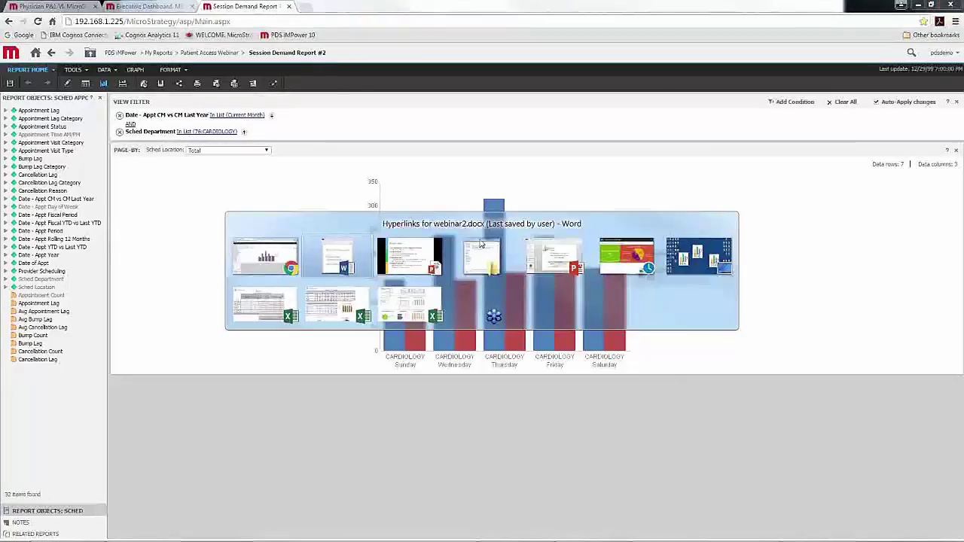
pyautogui.click(314, 303)
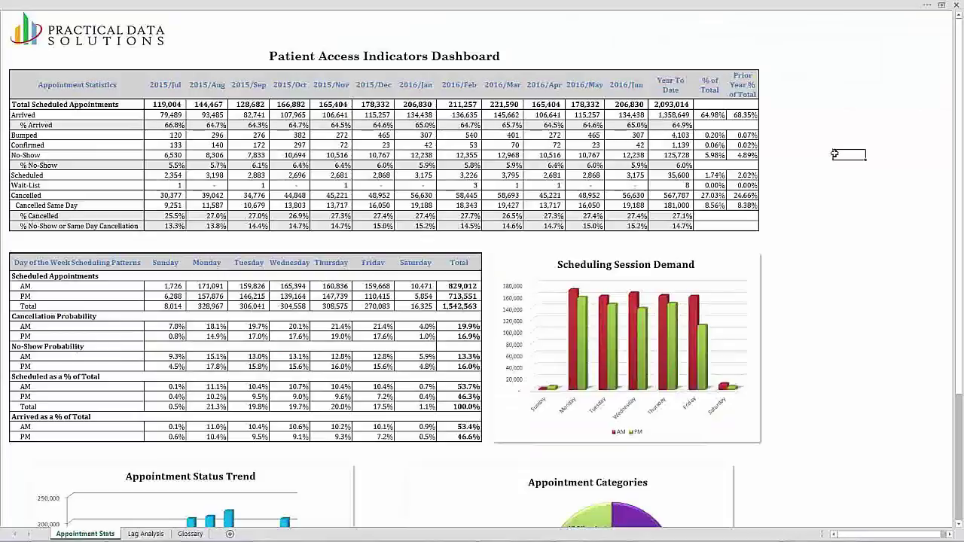
pyautogui.click(840, 286)
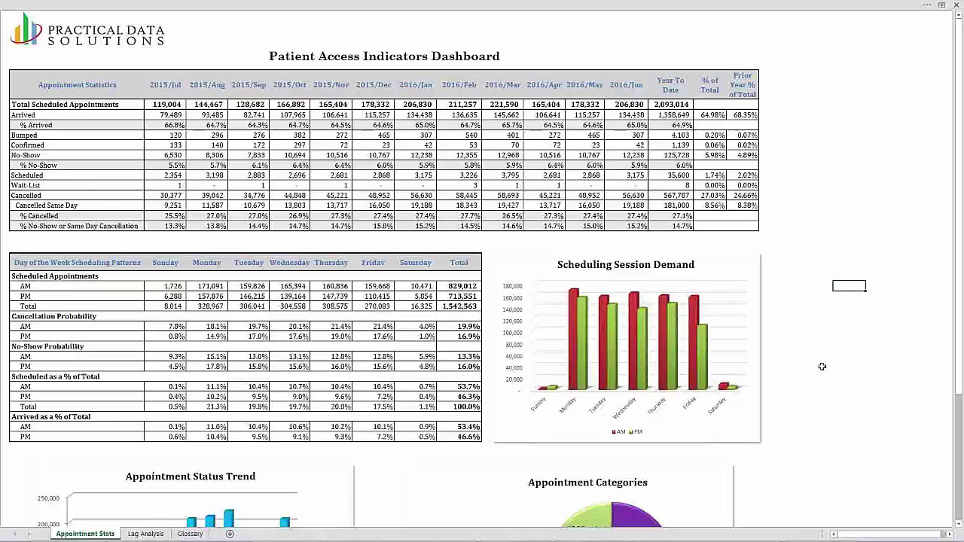
pyautogui.moveTo(576, 296)
pyautogui.moveTo(554, 306)
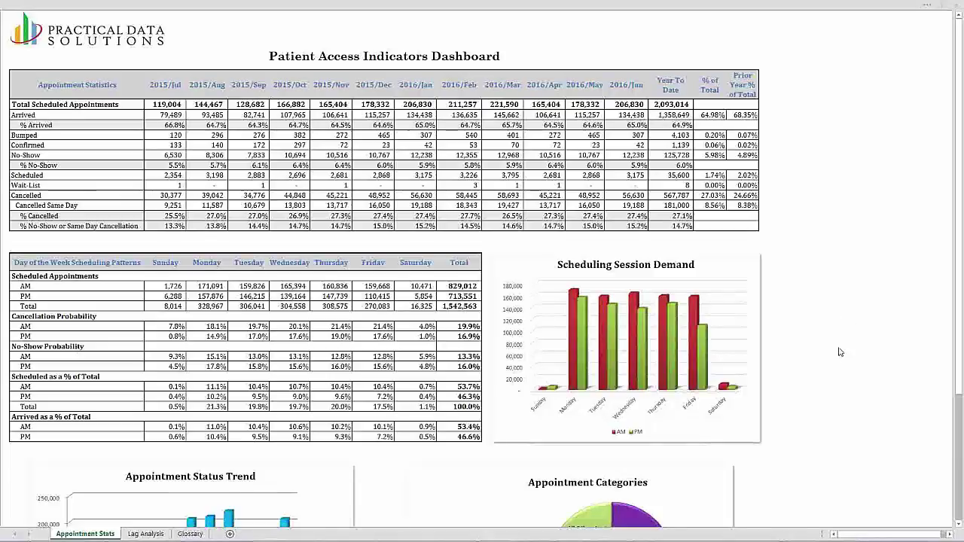
pyautogui.click(837, 286)
pyautogui.scroll(-5, 828, 312)
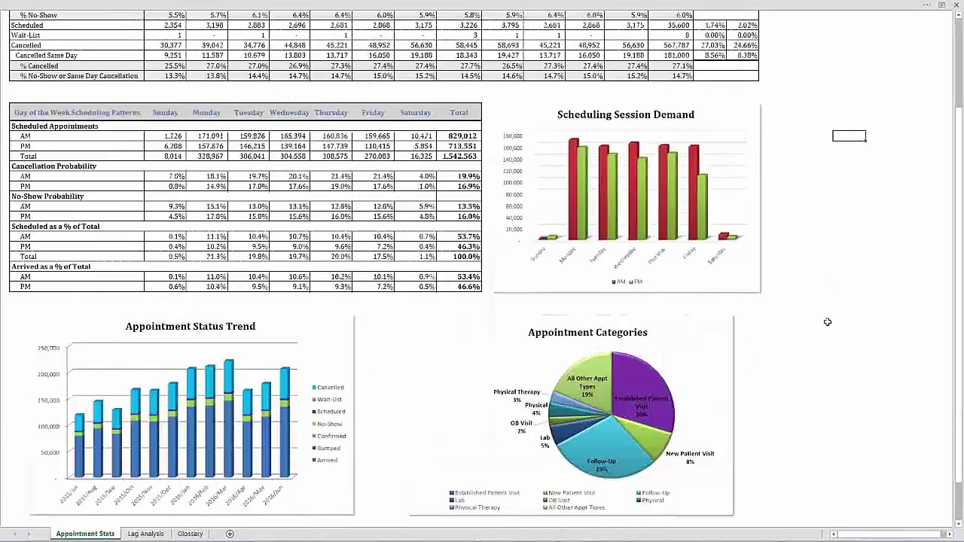
# Step: Switch from the Excel workbook to the PowerPoint slide show on managing patient access
pyautogui.press('alt')
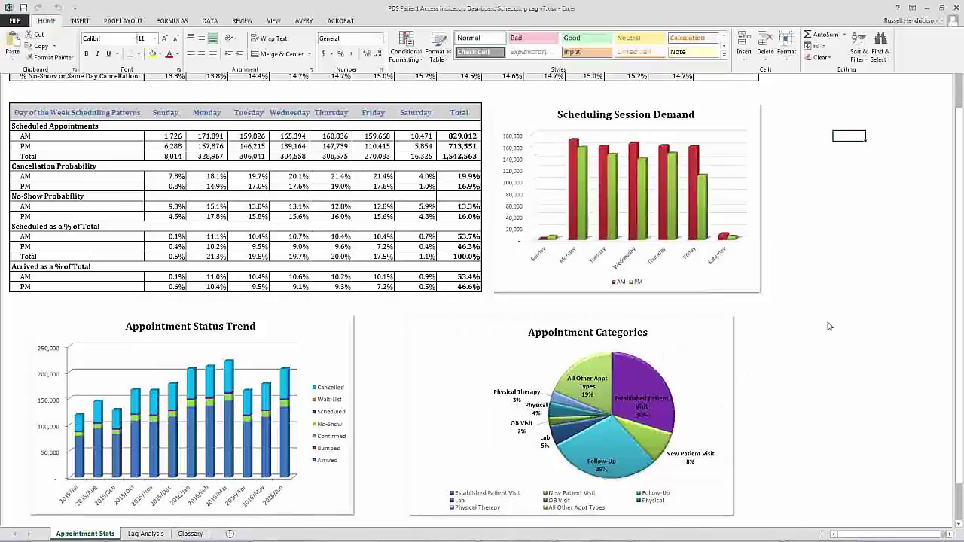
pyautogui.hotkey('alt', 'Tab')
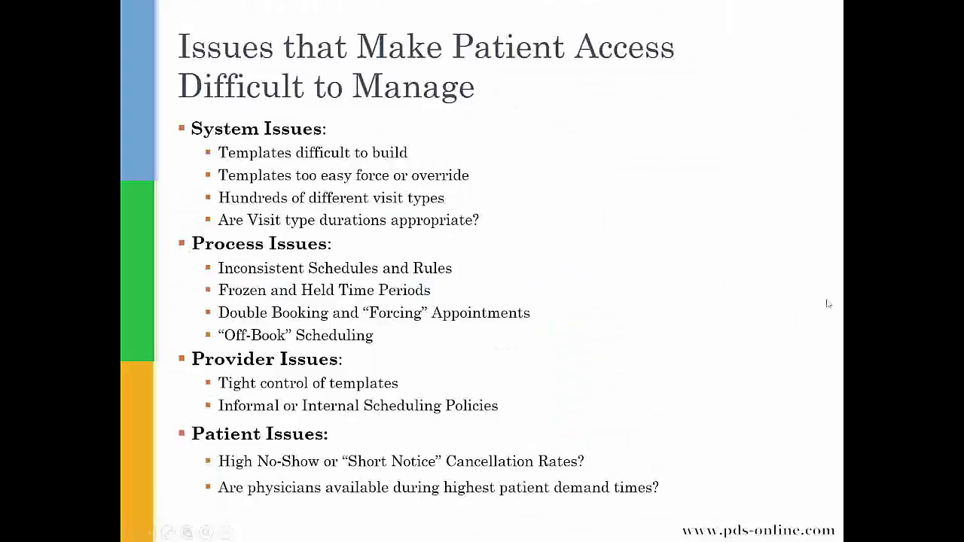
pyautogui.hotkey('alt', 'Tab')
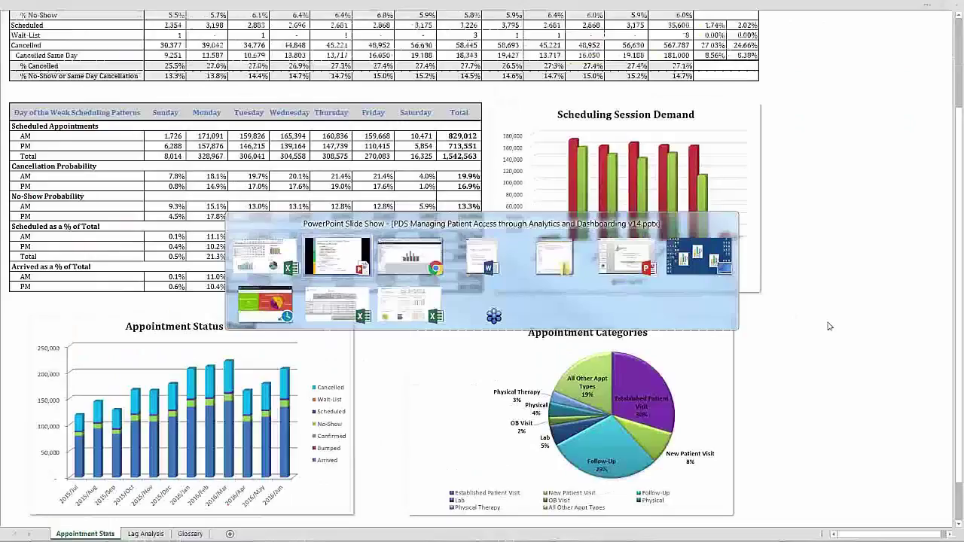
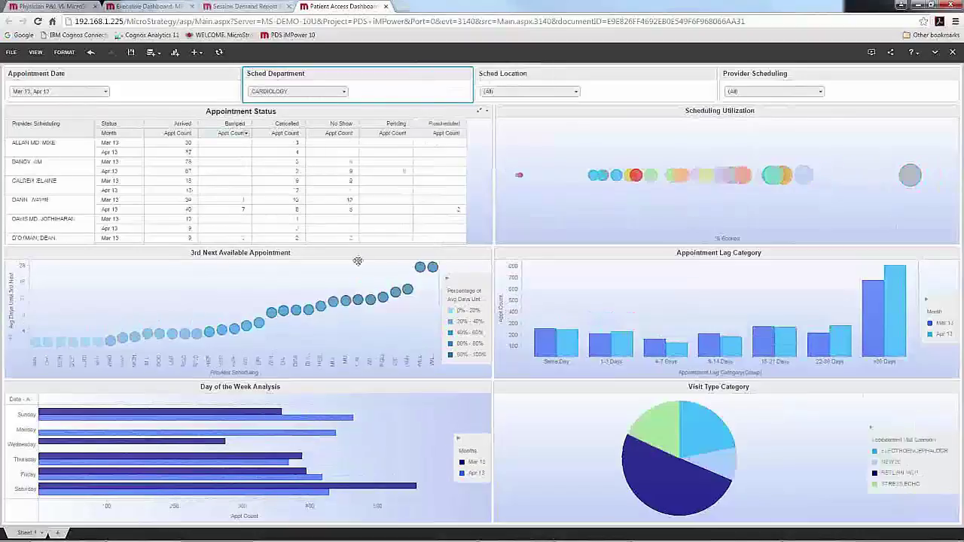
# Step: View the Sched Location filter choices on the Patient Access Dashboard and close the list without changing it
pyautogui.click(553, 259)
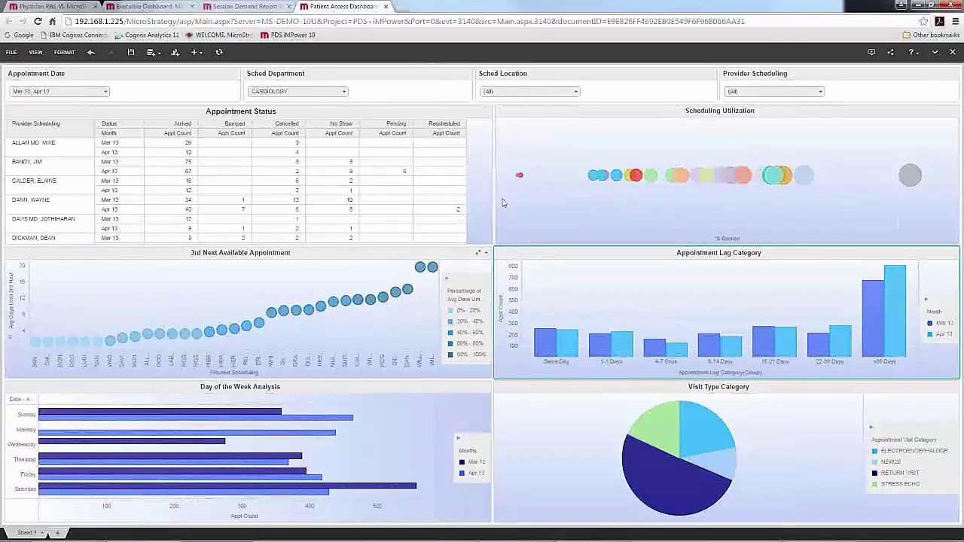
pyautogui.click(529, 91)
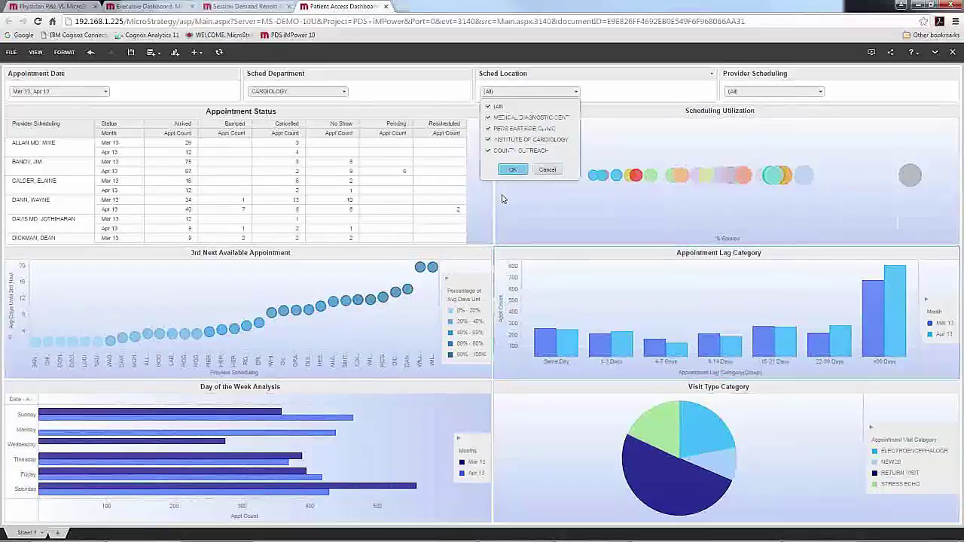
pyautogui.click(510, 189)
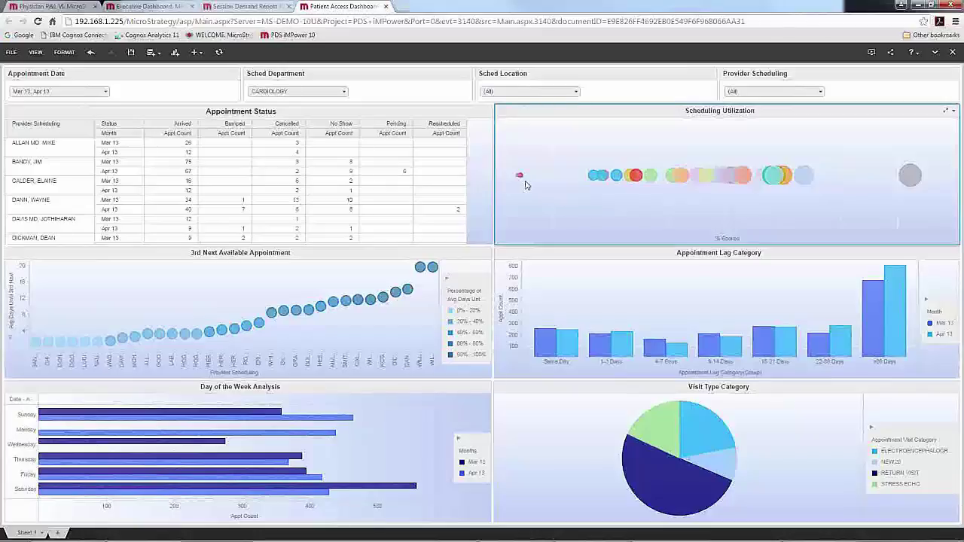
# Step: Isolate the lowest-booked providers in the Scheduling Utilization chart to inspect their figures, and clear the selection
pyautogui.moveTo(520, 178)
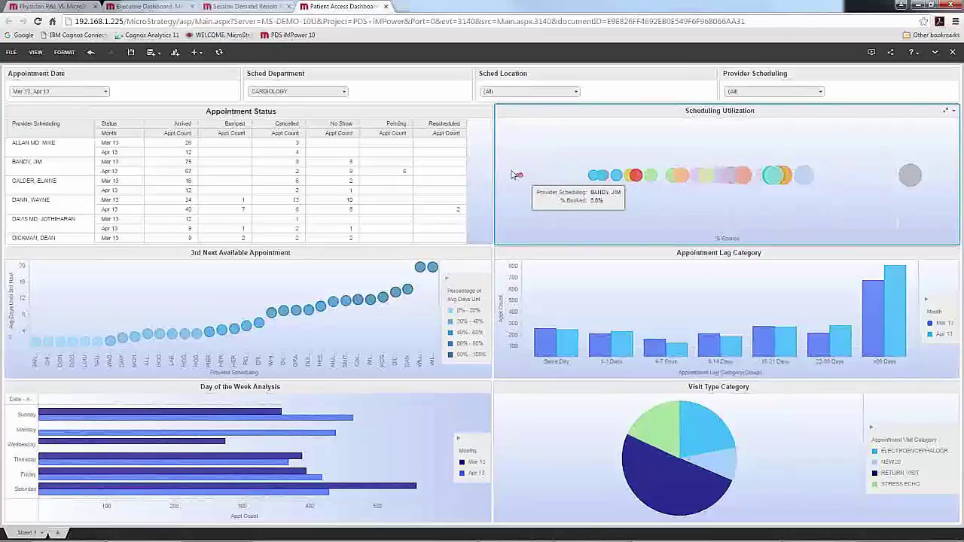
pyautogui.click(520, 175)
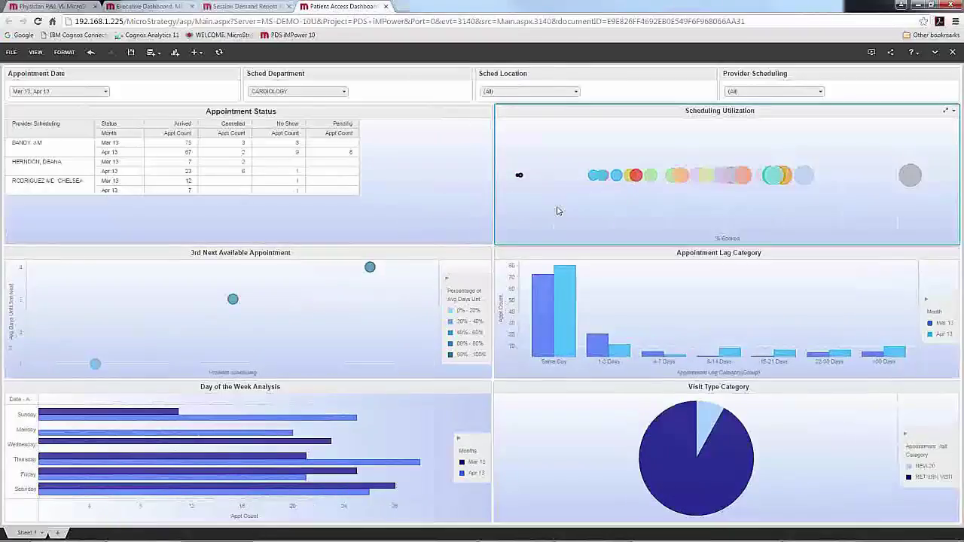
pyautogui.click(520, 176)
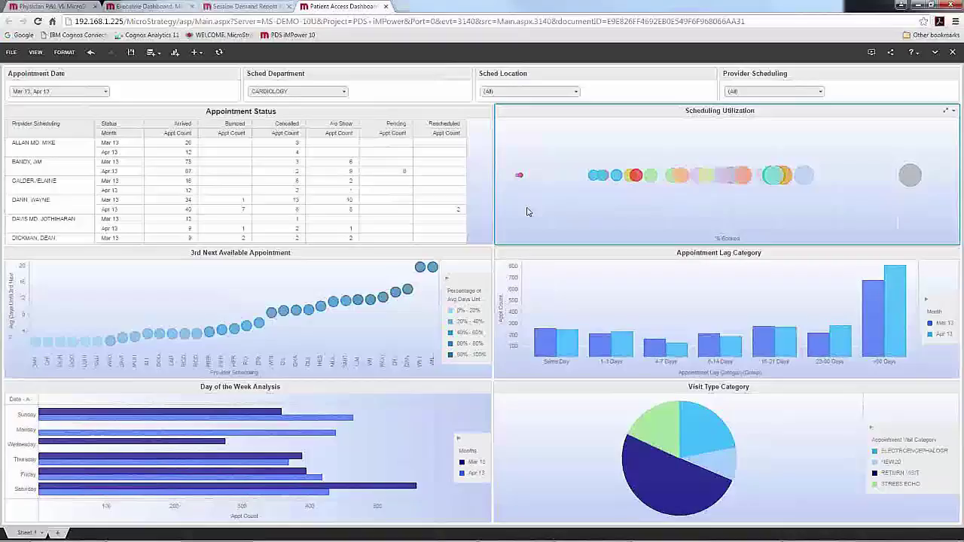
# Step: Compare the booked percentages of the Scheduling Utilization bubbles and isolate the most heavily booked provider to examine appointment lag
pyautogui.moveTo(770, 181)
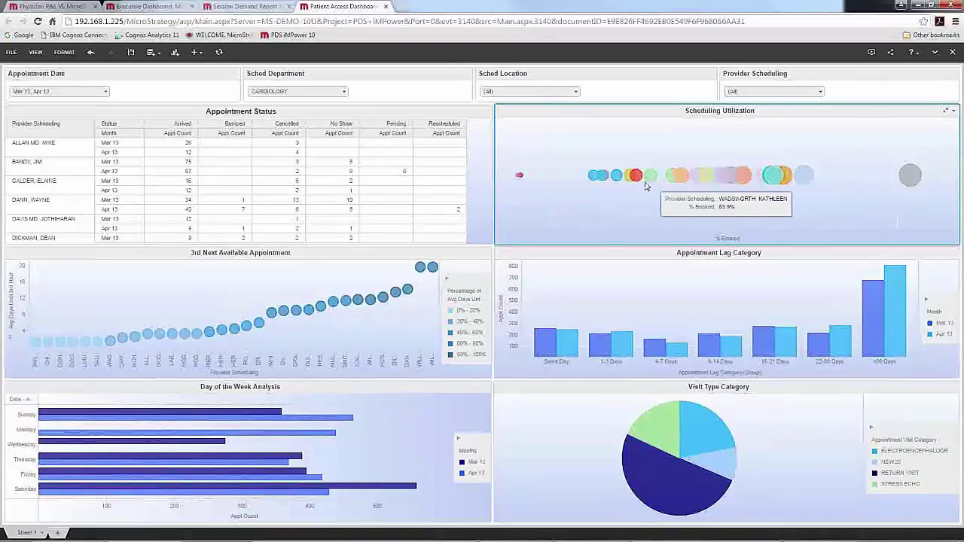
pyautogui.moveTo(641, 185)
pyautogui.moveTo(908, 180)
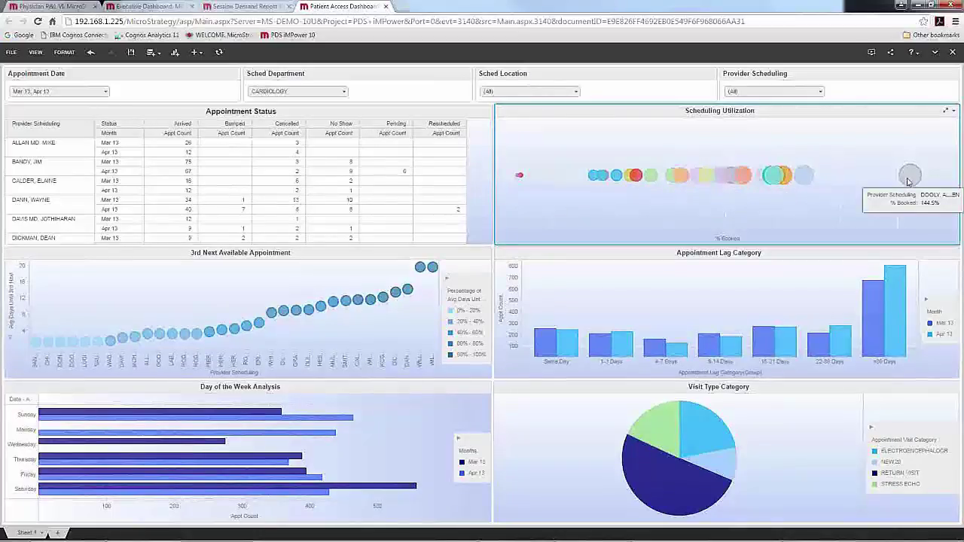
pyautogui.click(908, 179)
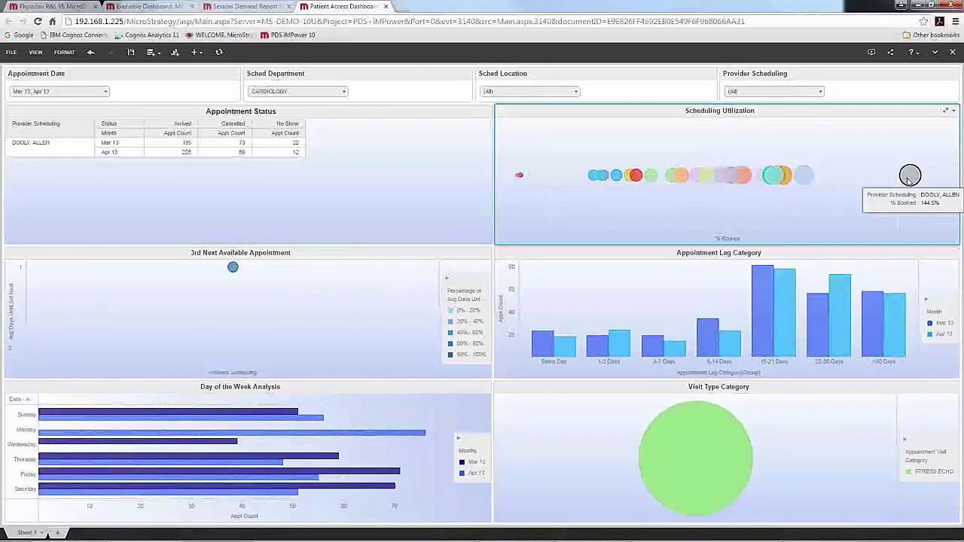
pyautogui.moveTo(830, 311)
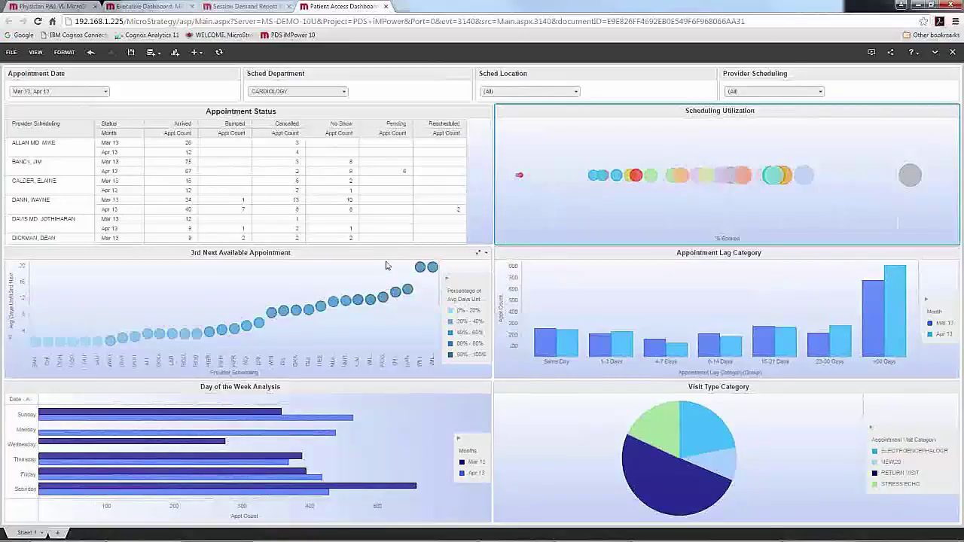
# Step: Filter the dashboard to the five providers with the longest average days in the 3rd Next Available Appointment chart
pyautogui.moveTo(386, 263); pyautogui.dragTo(450, 304)
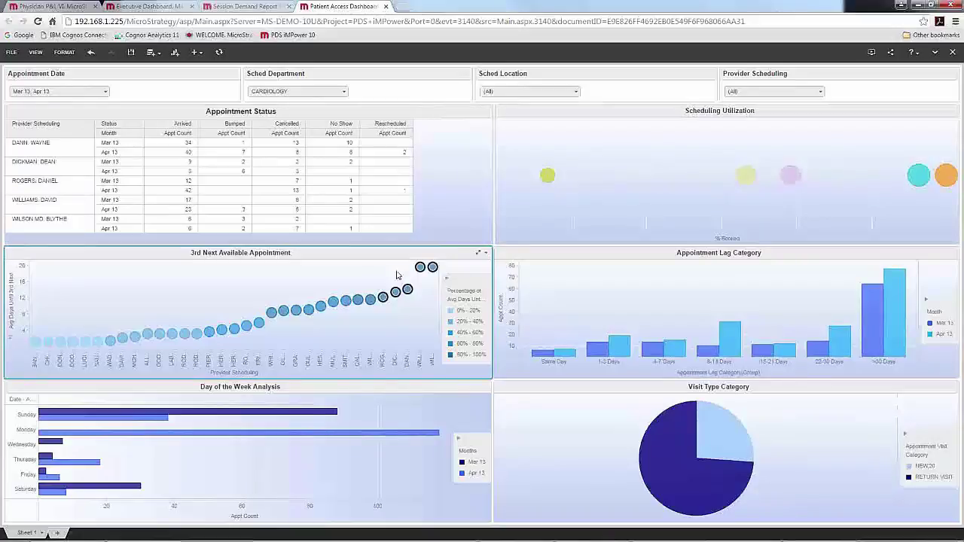
# Step: Isolate the least-booked of the selected providers in Scheduling Utilization, examine the appointment lag, and clear that selection
pyautogui.moveTo(548, 177)
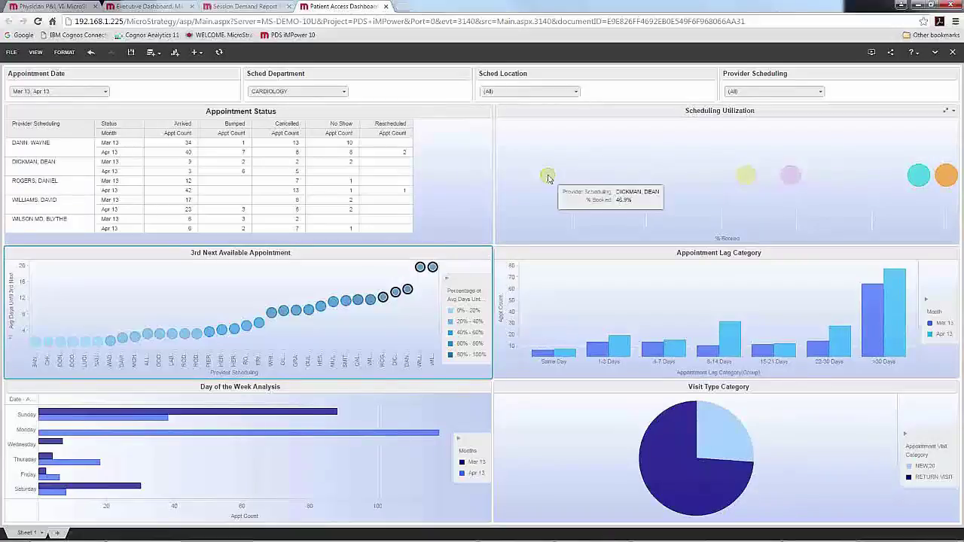
pyautogui.click(548, 177)
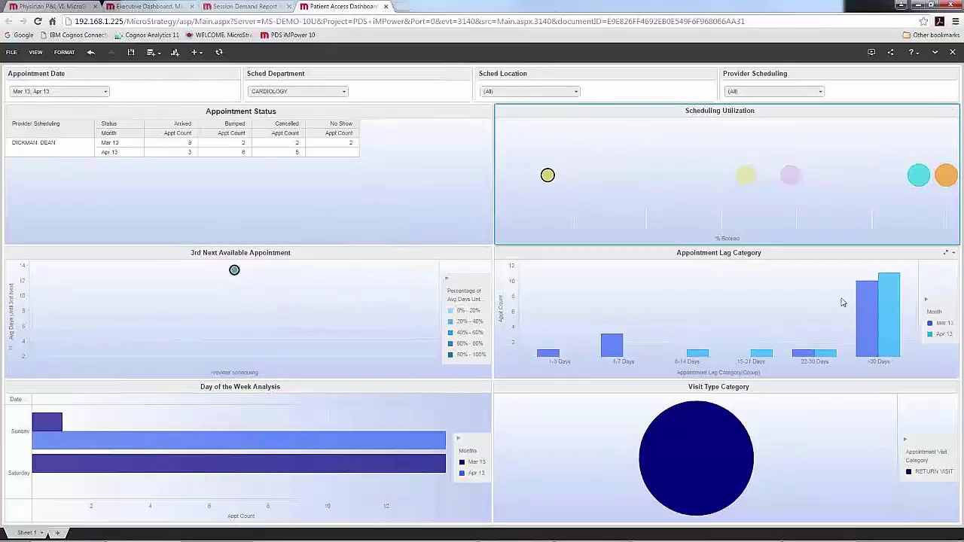
pyautogui.moveTo(881, 286)
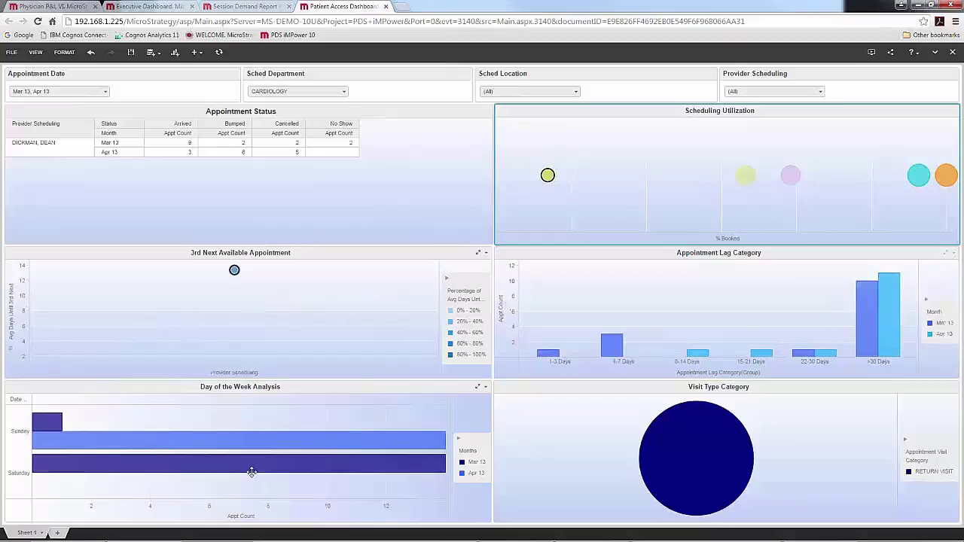
pyautogui.click(687, 209)
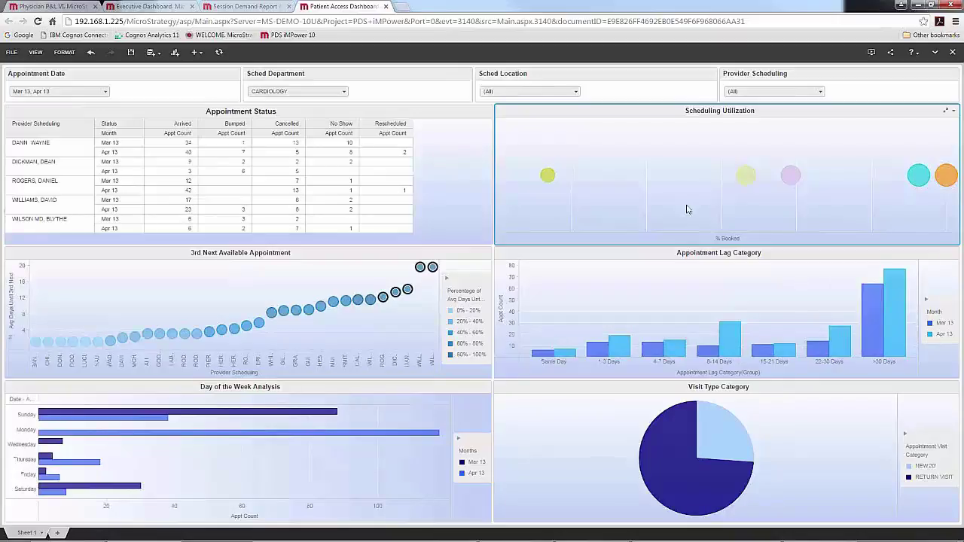
# Step: Compare the lowest and highest booked of the selected providers in Scheduling Utilization, isolate the most heavily booked one, and clear that selection
pyautogui.moveTo(548, 178)
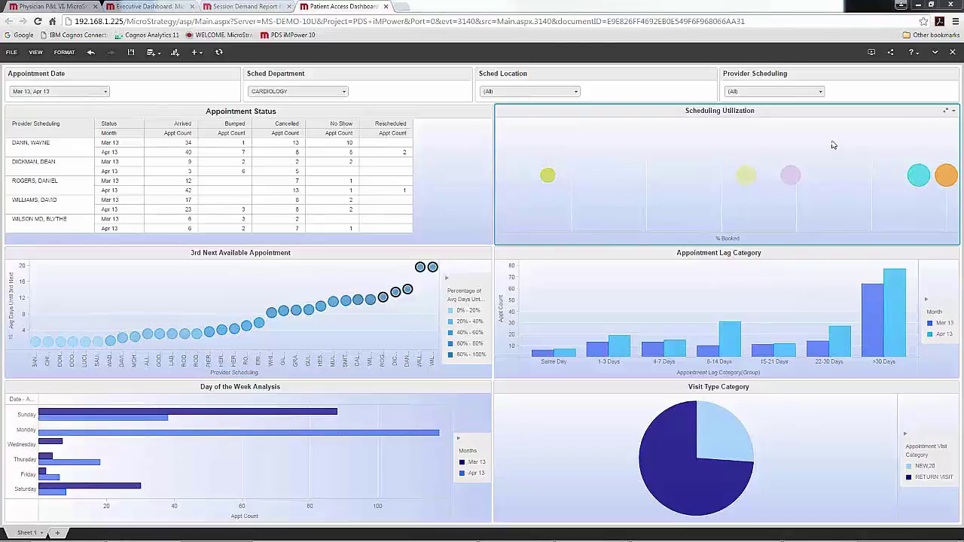
pyautogui.moveTo(948, 175)
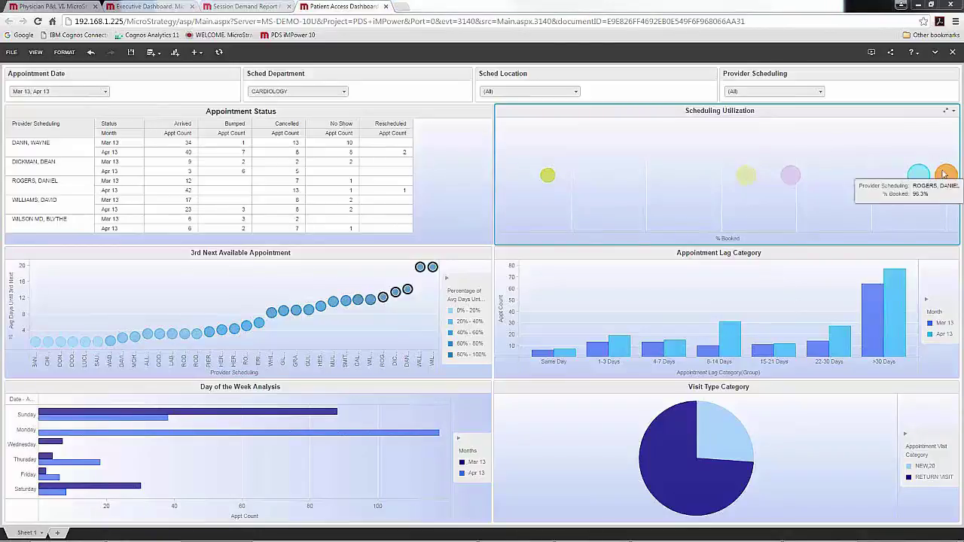
pyautogui.click(947, 175)
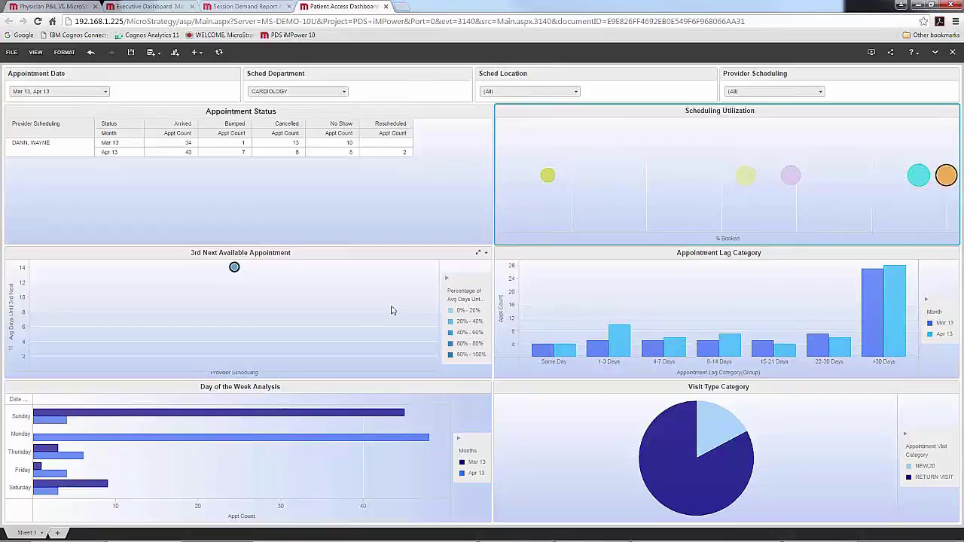
pyautogui.click(817, 218)
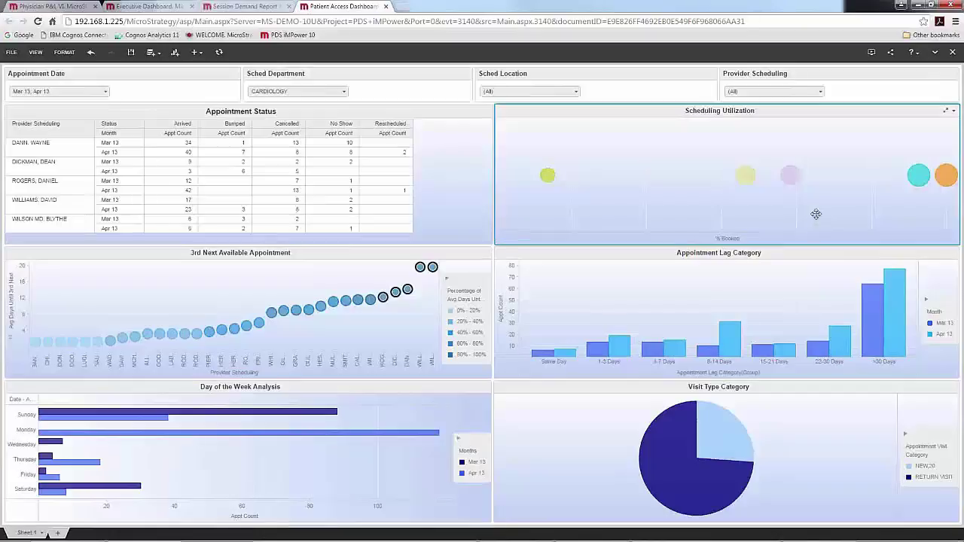
# Step: Inspect the >30 Days appointment lag for the five selected providers, and clear the 3rd Next Available Appointment selection to examine it for all providers
pyautogui.moveTo(944, 178)
pyautogui.moveTo(874, 301)
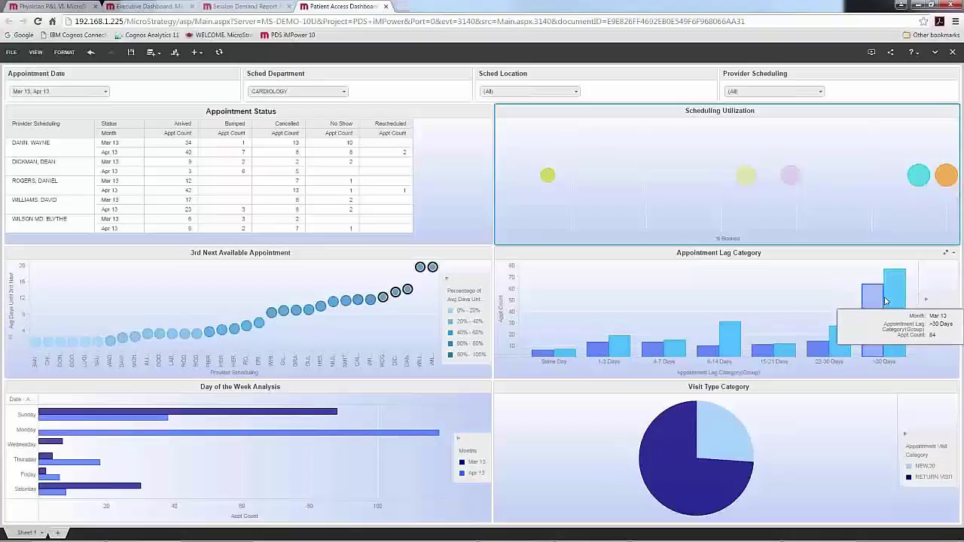
pyautogui.click(399, 329)
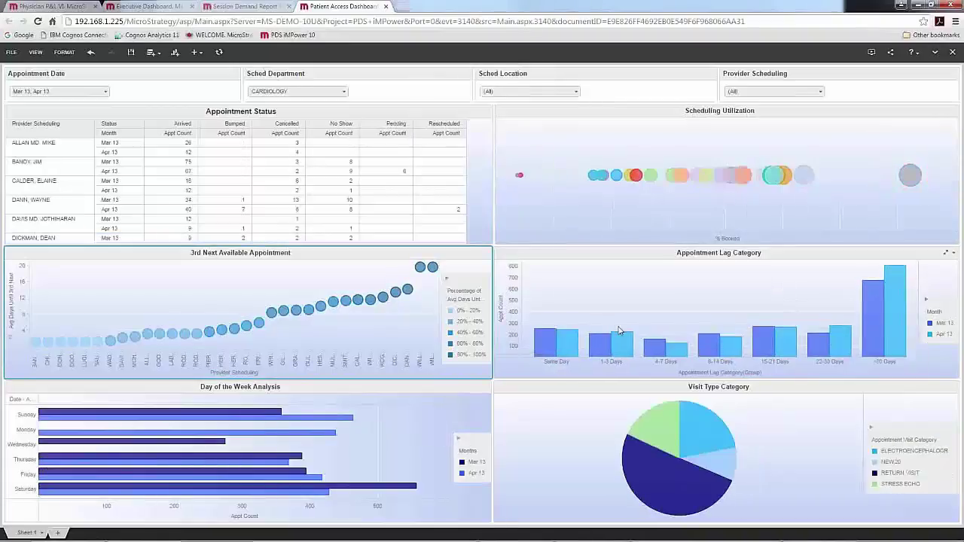
pyautogui.moveTo(877, 325)
# Step: Switch to the PowerPoint slide show "PDS Managing Patient Access through Analytics and Dashboarding v14.pptx"
pyautogui.hotkey('alt', 'Tab')
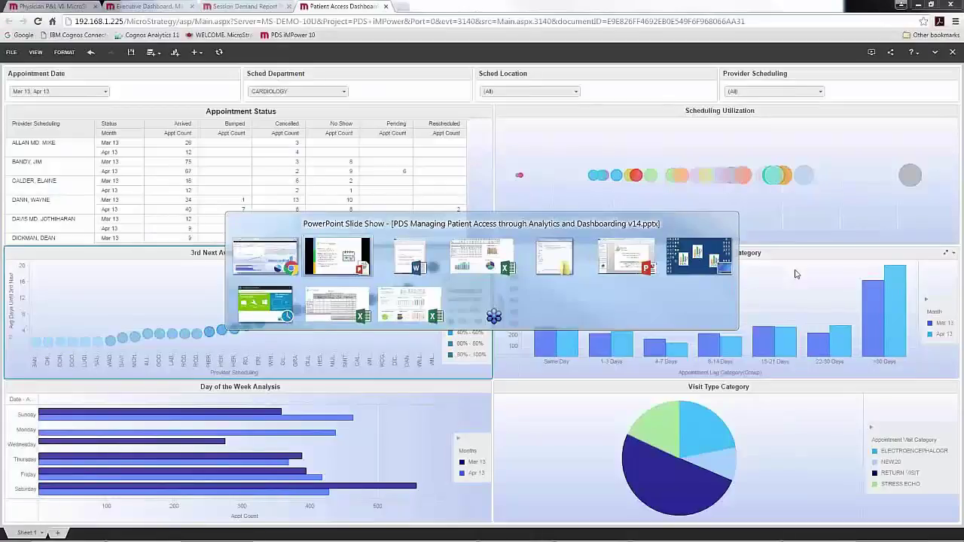
pyautogui.hotkey('alt', 'Tab')
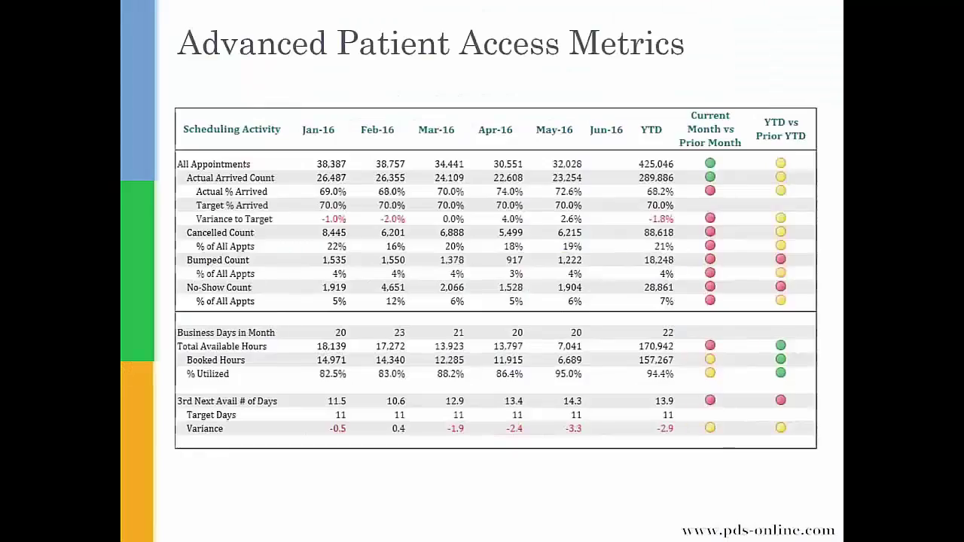